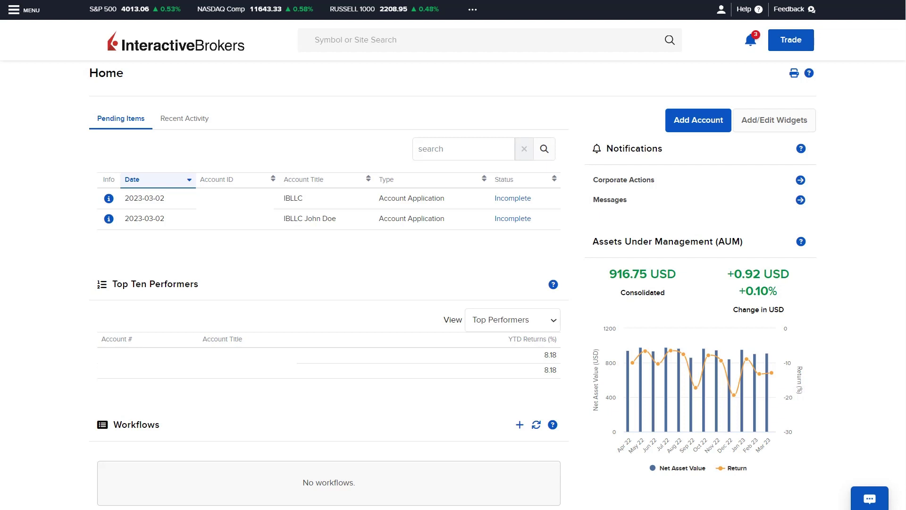
- Navigate via MENU to Contacts, review the Accounts tab, return to Contacts and expand one client's two linked accounts
{"action": "left_click", "coordinate": [16, 14]}
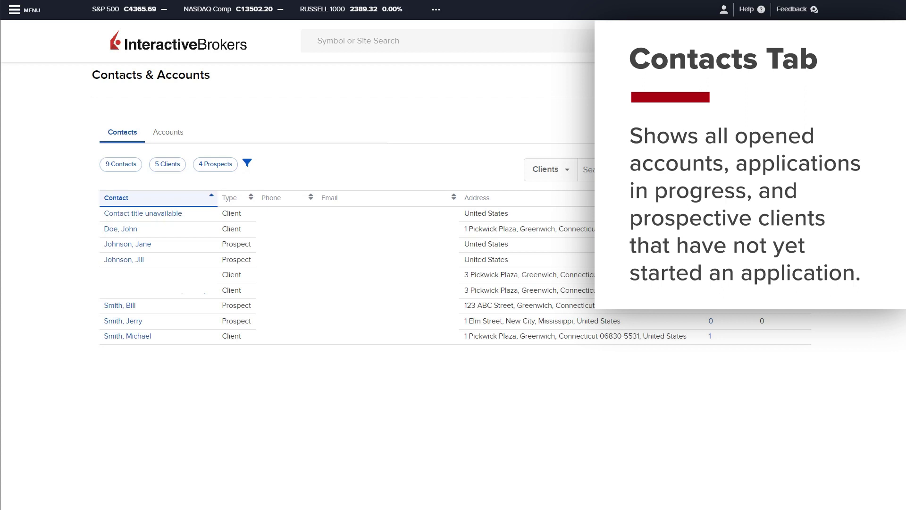
{"action": "left_click", "coordinate": [176, 133]}
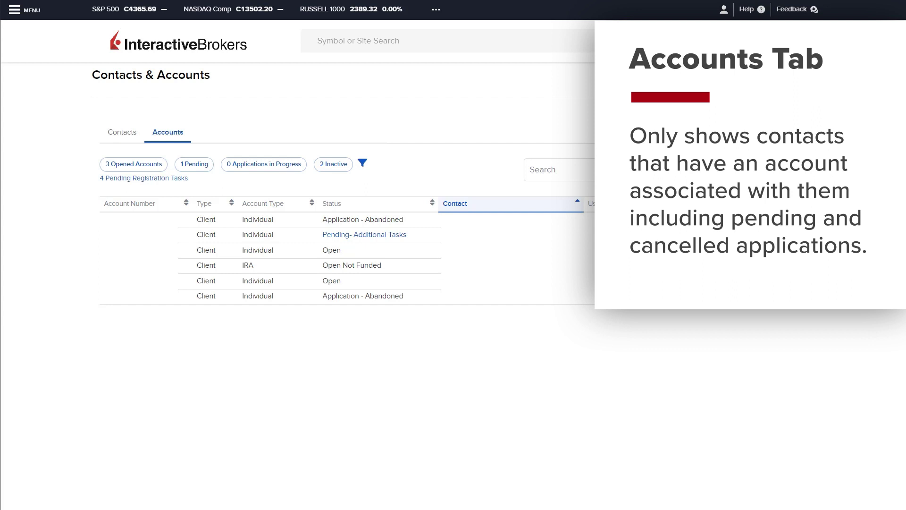
{"action": "left_click", "coordinate": [131, 134]}
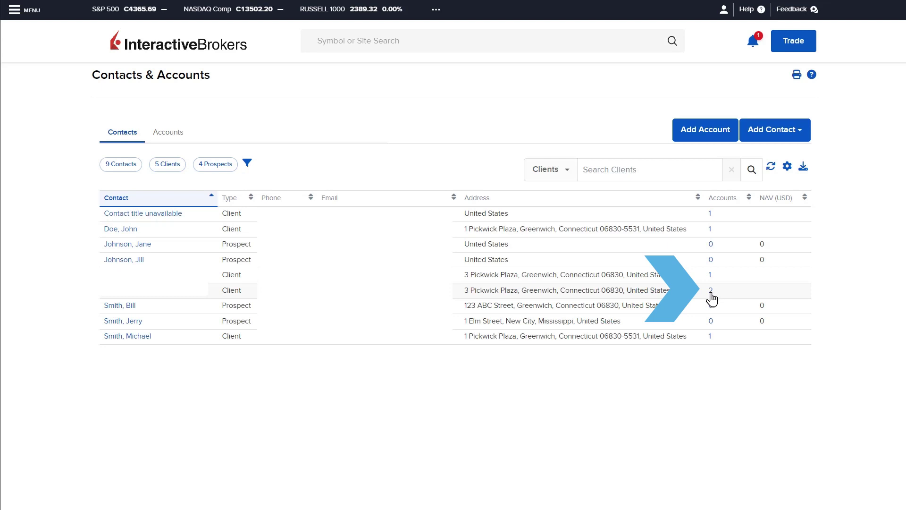
{"action": "left_click", "coordinate": [714, 292]}
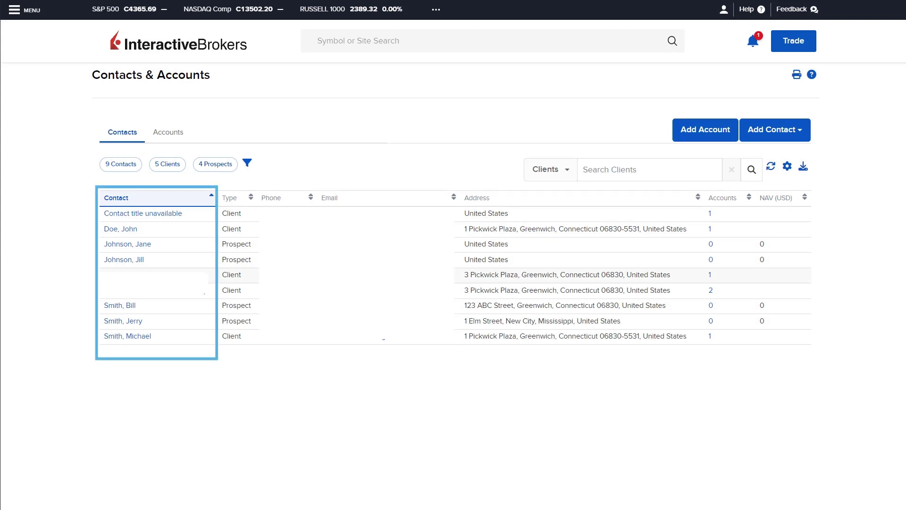
{"action": "left_click", "coordinate": [205, 291]}
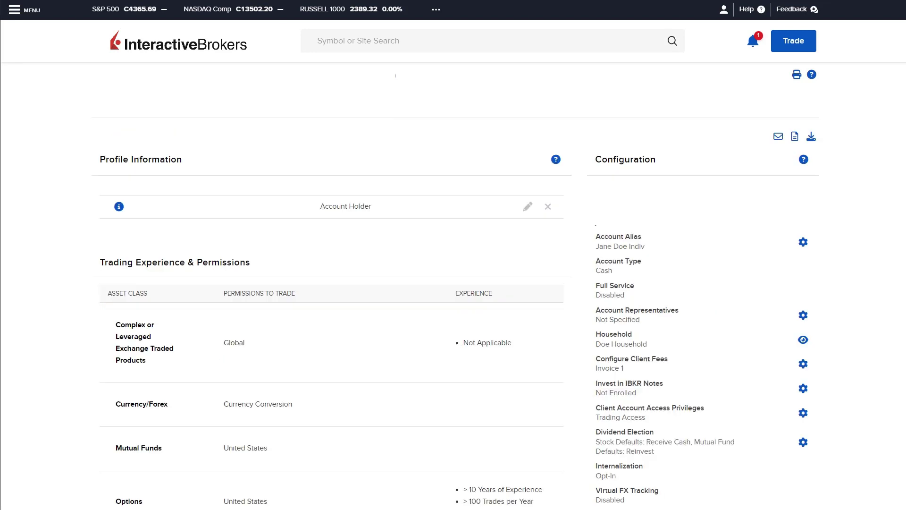
{"action": "left_click", "coordinate": [17, 12]}
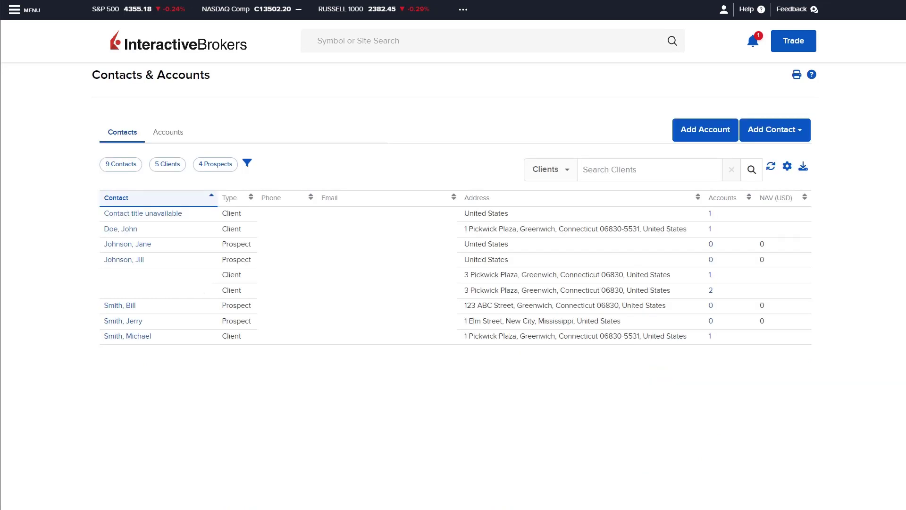
{"action": "left_click", "coordinate": [805, 135]}
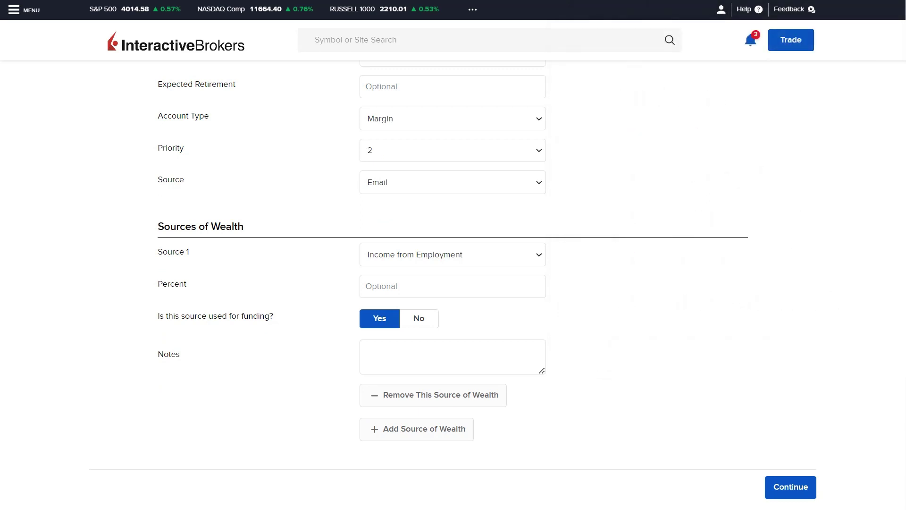
{"action": "left_click", "coordinate": [779, 493]}
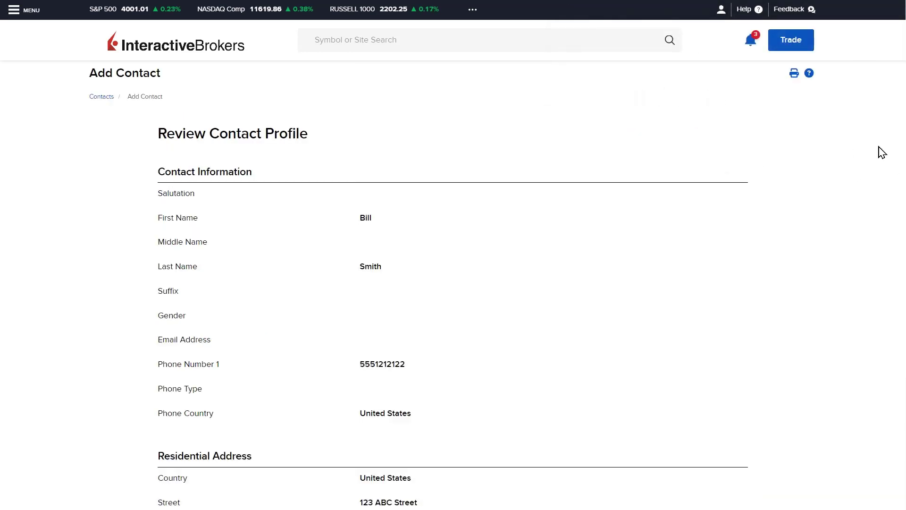
{"action": "scroll", "coordinate": [453, 283], "scroll_direction": "down", "scroll_amount": 6}
{"action": "scroll", "coordinate": [453, 283], "scroll_direction": "down", "scroll_amount": 8}
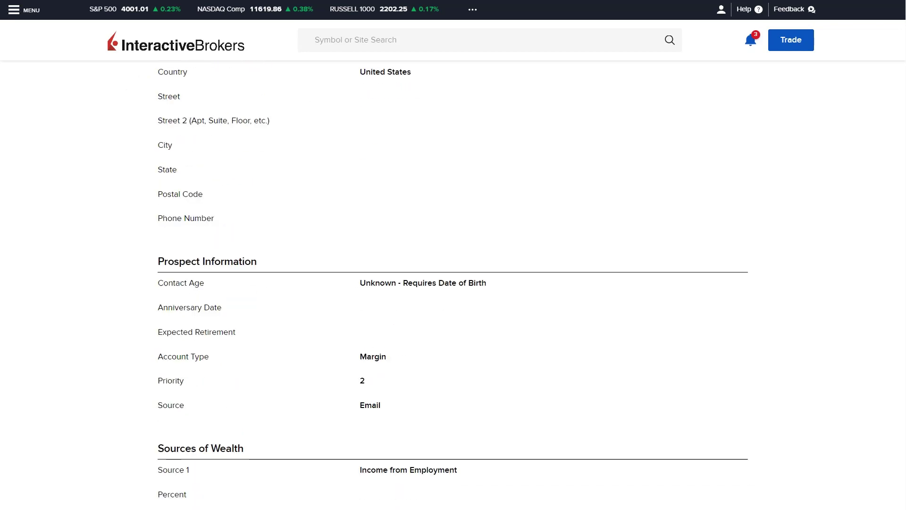
{"action": "scroll", "coordinate": [806, 467], "scroll_direction": "down", "scroll_amount": 2}
{"action": "left_click", "coordinate": [804, 465]}
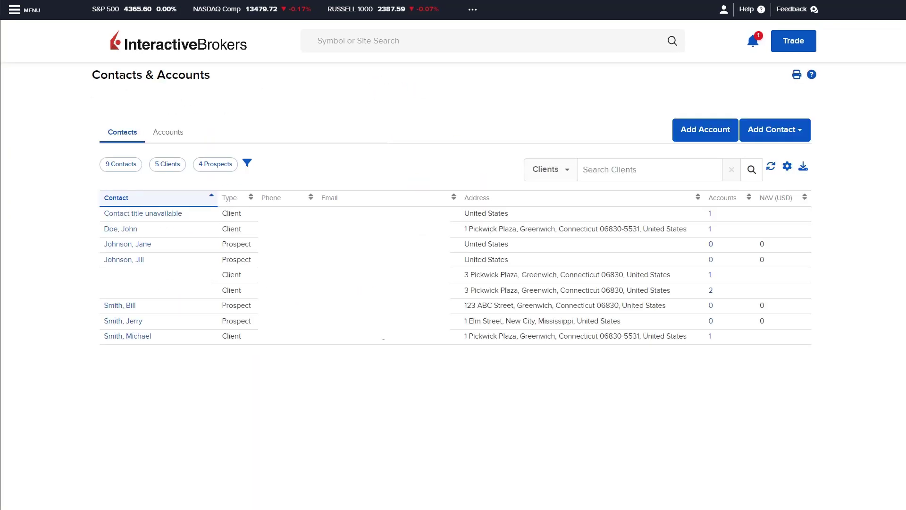
{"action": "left_click", "coordinate": [800, 130]}
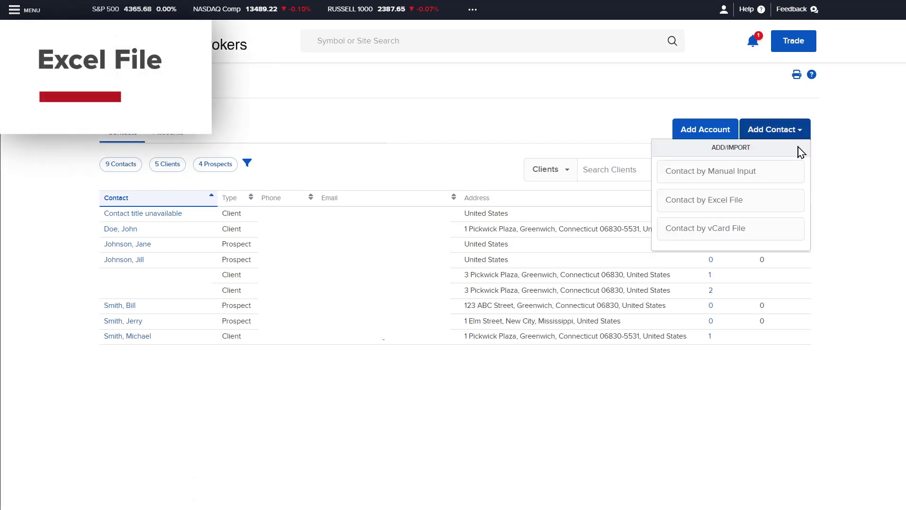
- Choose Contact by Excel File and select New Advisor Contacts.xlsx from the Contacts folder
{"action": "left_click", "coordinate": [782, 204]}
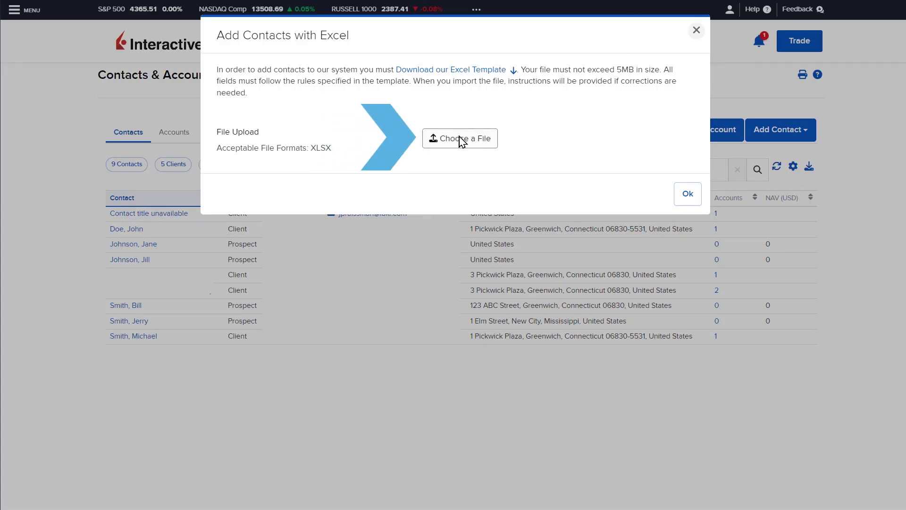
{"action": "left_click", "coordinate": [461, 139]}
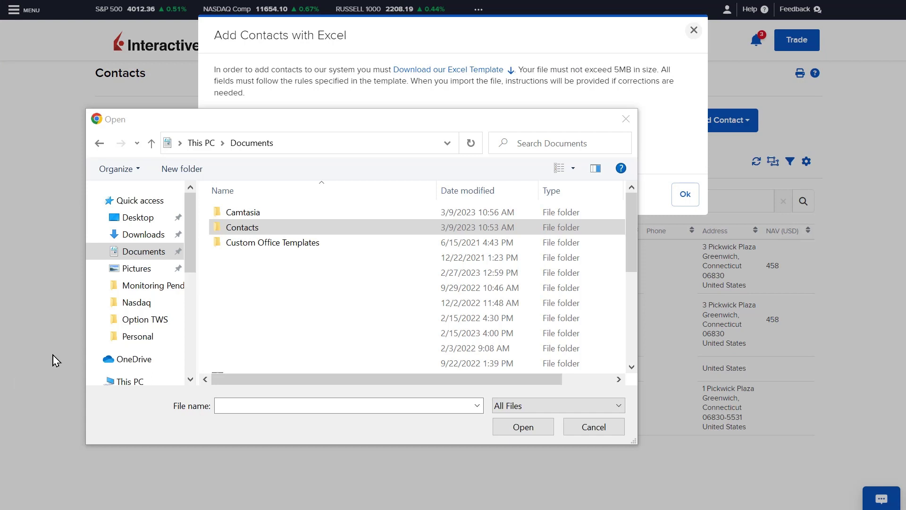
{"action": "double_click", "coordinate": [248, 236]}
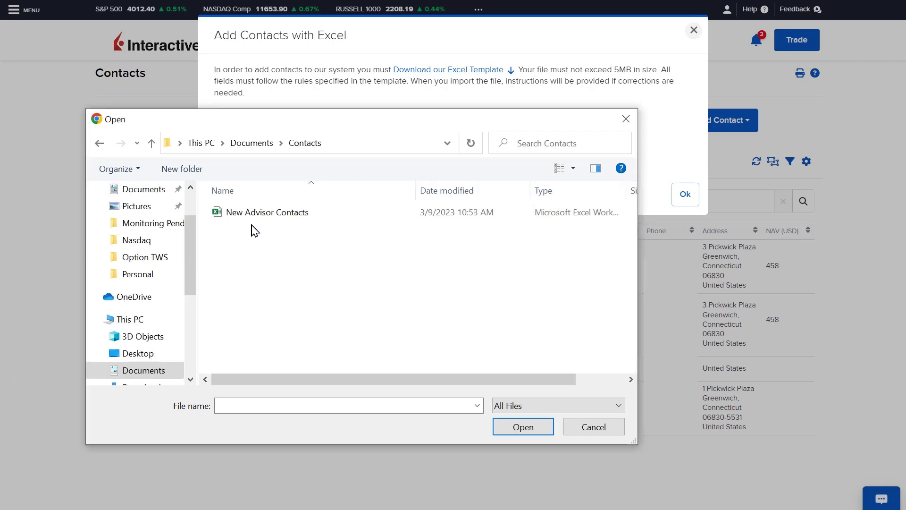
{"action": "left_click", "coordinate": [256, 219]}
{"action": "double_click", "coordinate": [256, 221]}
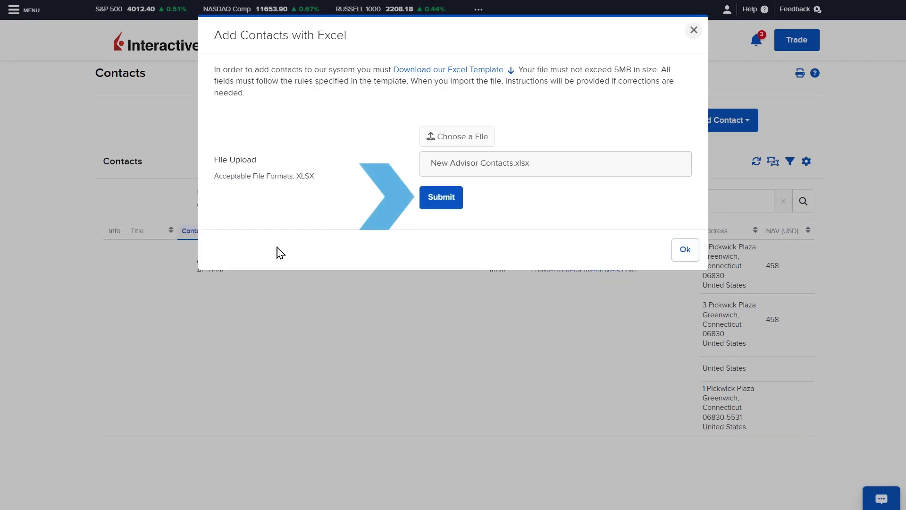
- Submit the spreadsheet for import and dismiss the success confirmation
{"action": "left_click", "coordinate": [436, 205]}
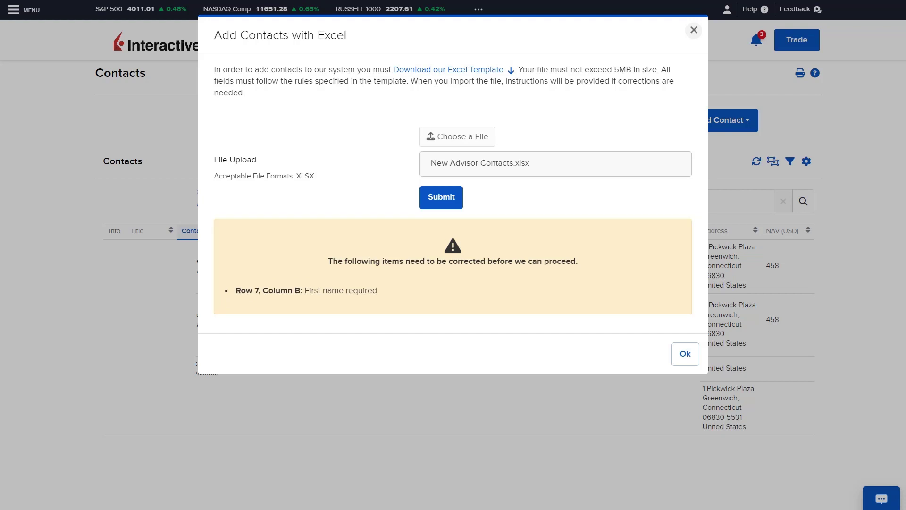
{"action": "left_click", "coordinate": [439, 201]}
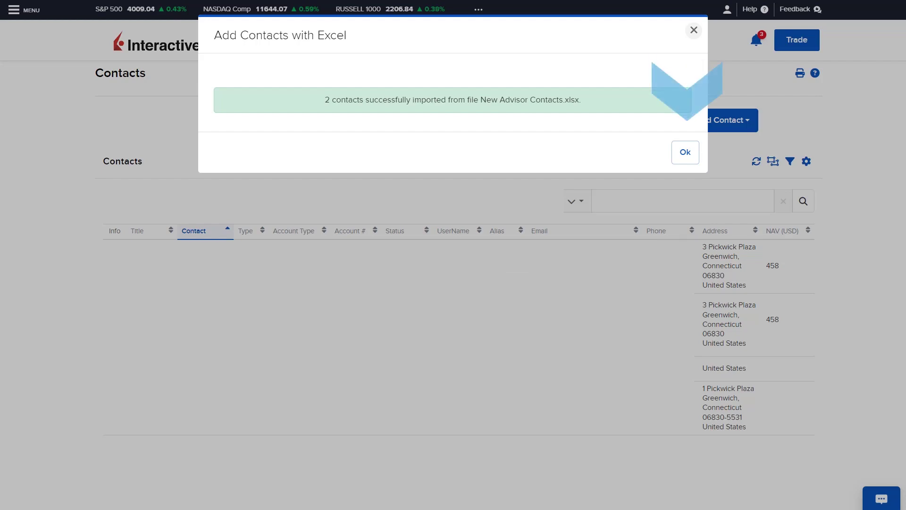
{"action": "left_click", "coordinate": [678, 160]}
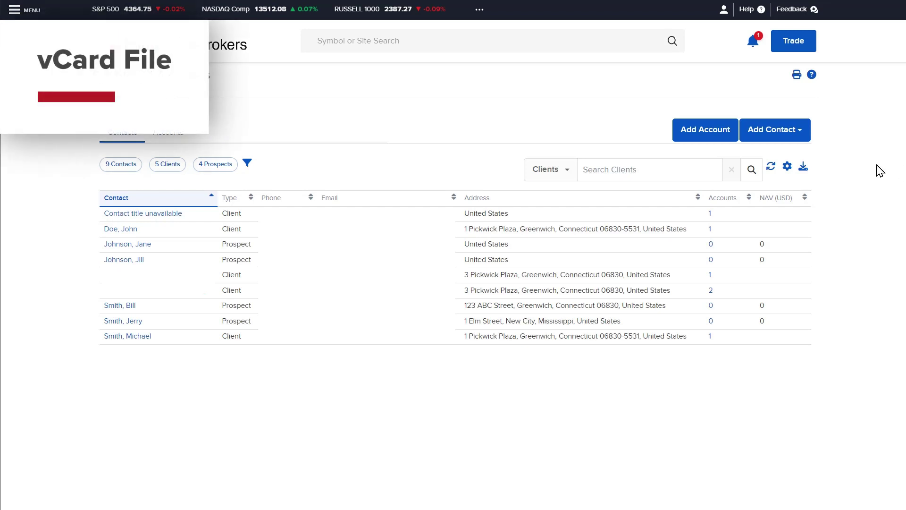
{"action": "left_click", "coordinate": [800, 134]}
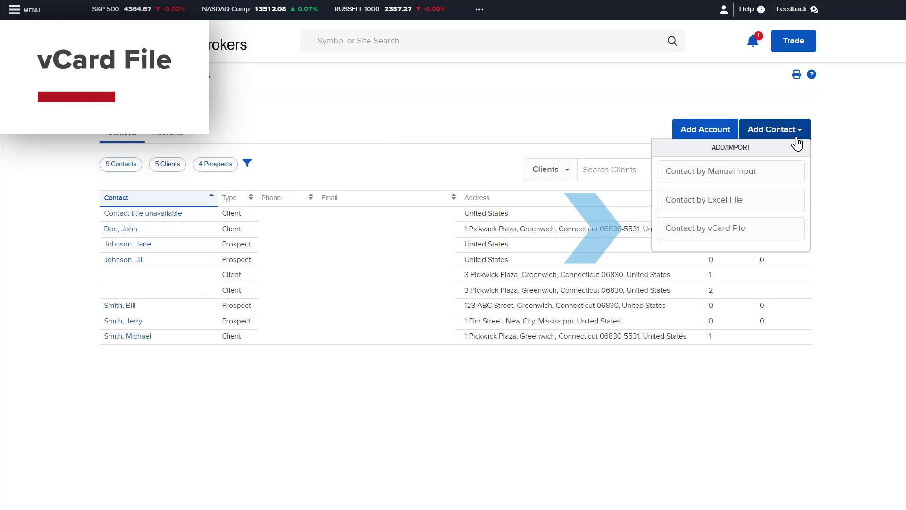
{"action": "left_click", "coordinate": [754, 234]}
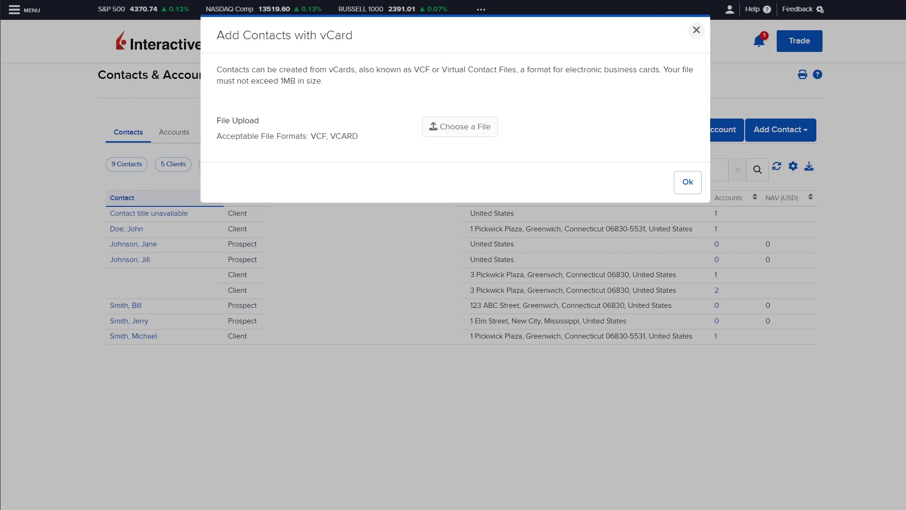
{"action": "left_click", "coordinate": [477, 129]}
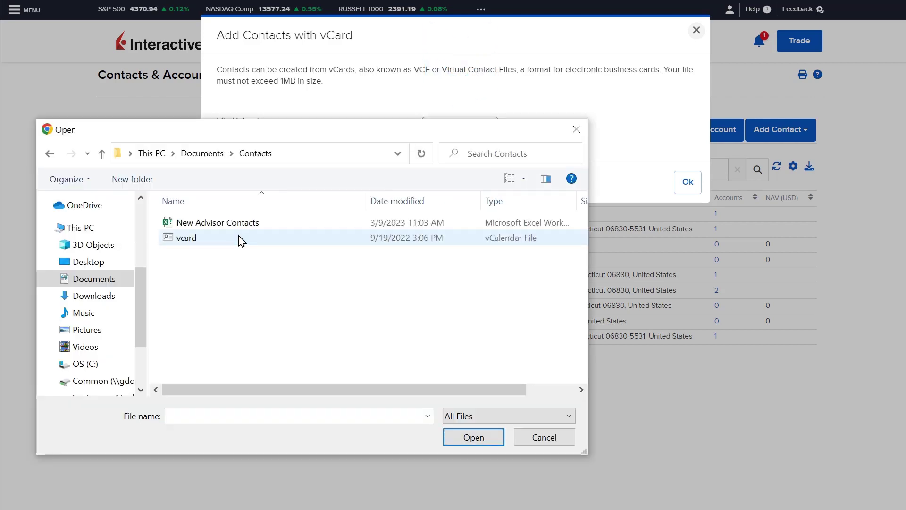
{"action": "double_click", "coordinate": [225, 241]}
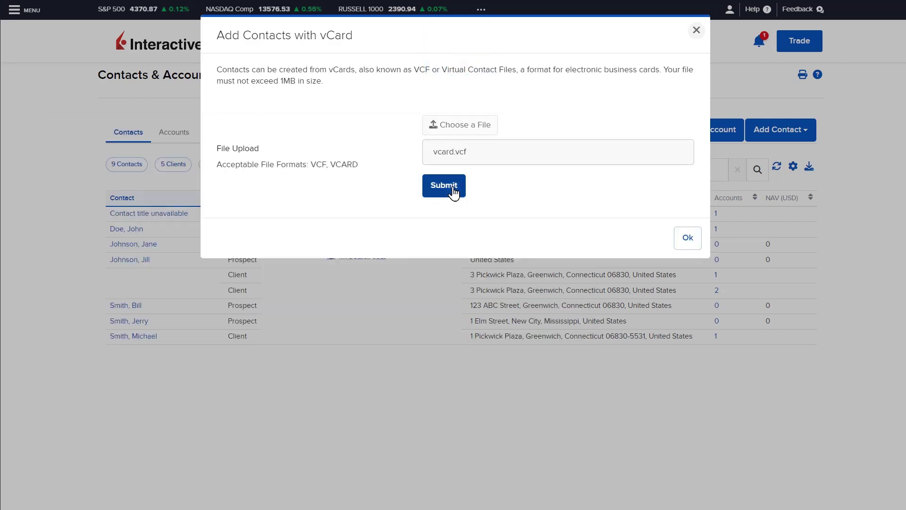
{"action": "left_click", "coordinate": [453, 190]}
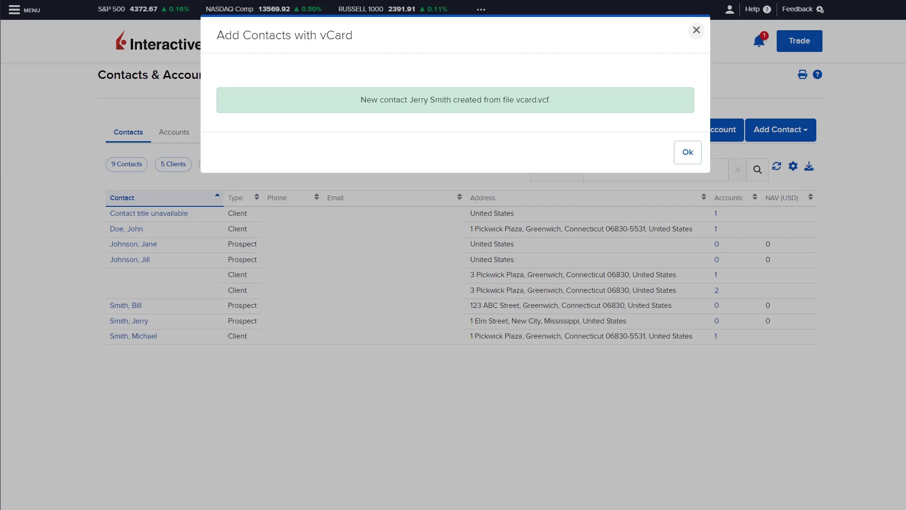
{"action": "left_click", "coordinate": [688, 152]}
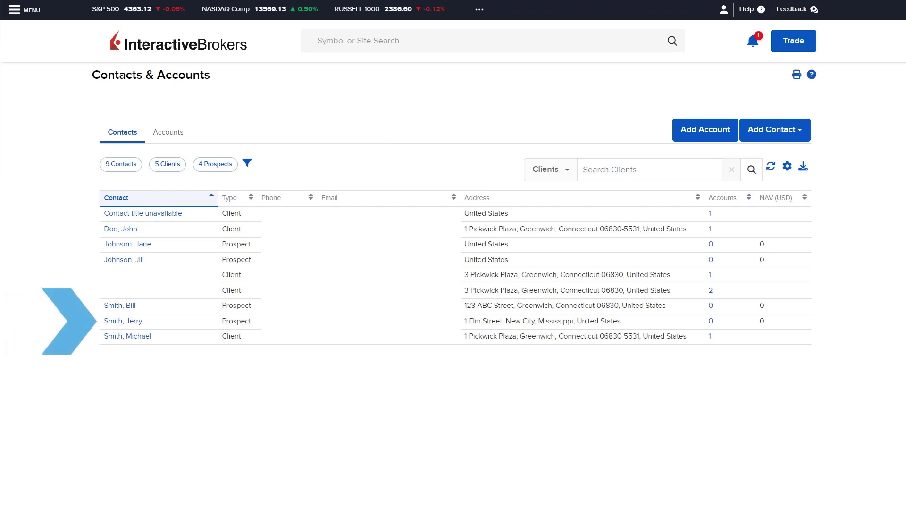
{"action": "left_click", "coordinate": [122, 321]}
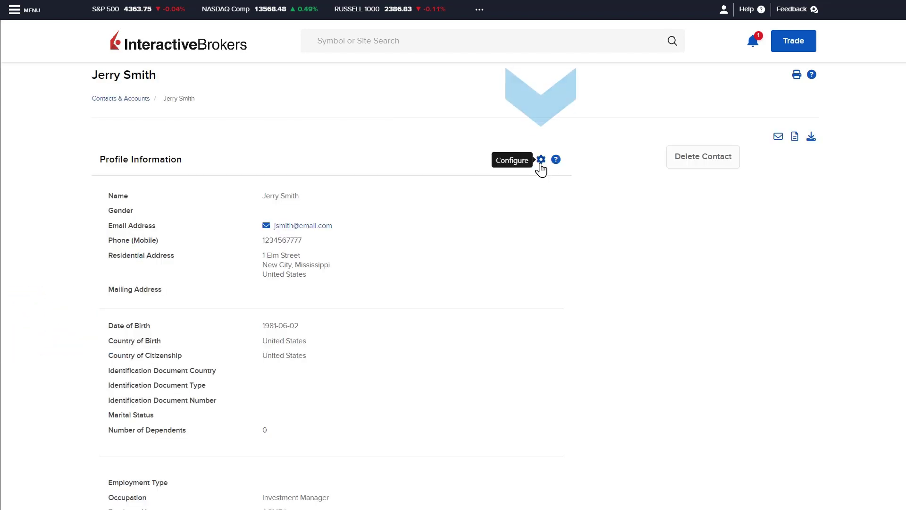
- Edit Jerry Smith's residential address to 15 Main Street, Old City, Mississippi and save the profile
{"action": "left_click", "coordinate": [540, 160]}
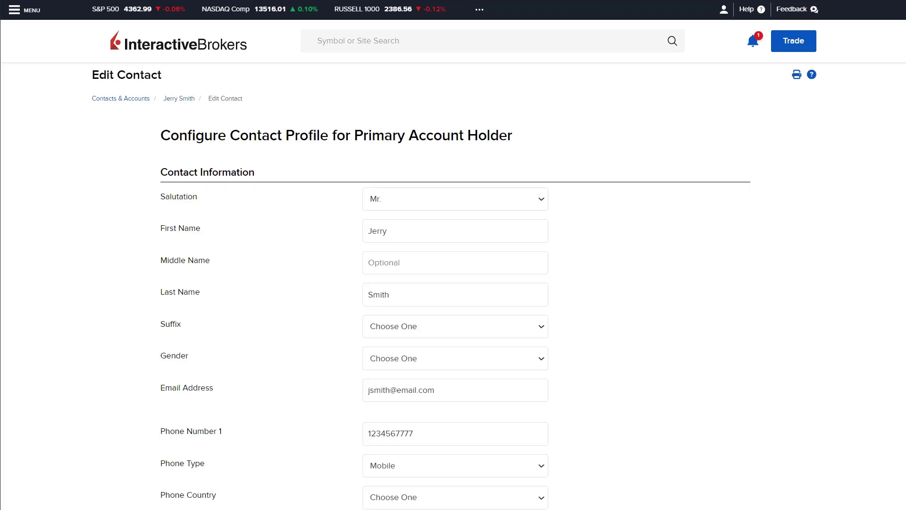
{"action": "scroll", "coordinate": [453, 283], "scroll_direction": "down", "scroll_amount": 10}
{"action": "scroll", "coordinate": [454, 284], "scroll_direction": "down", "scroll_amount": 10}
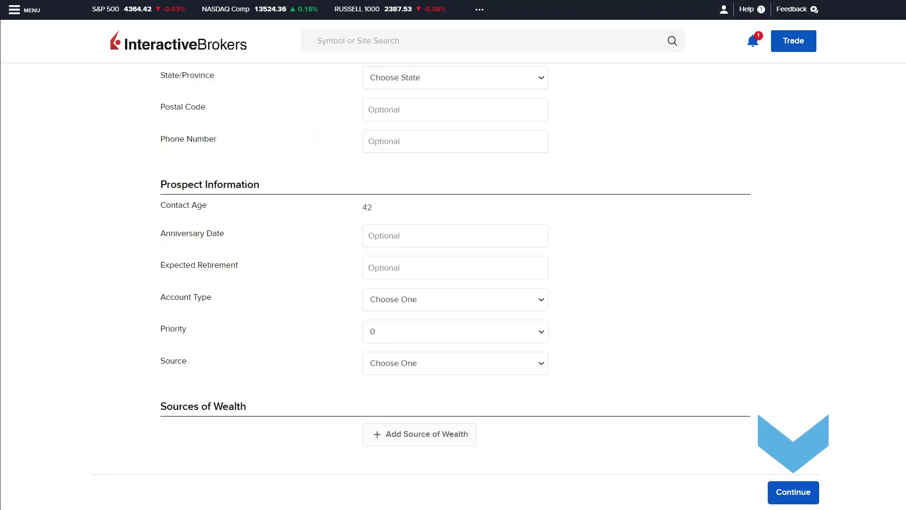
{"action": "left_click", "coordinate": [795, 491]}
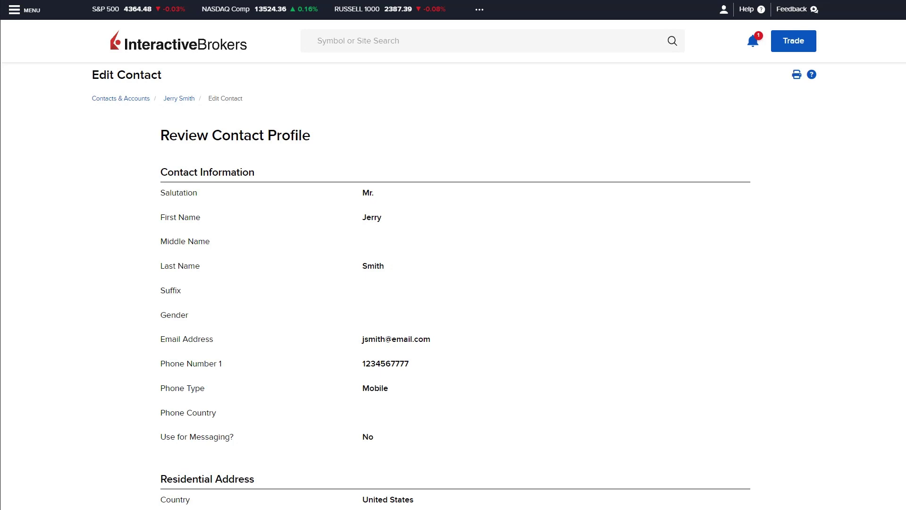
{"action": "scroll", "coordinate": [807, 496], "scroll_direction": "down", "scroll_amount": 10}
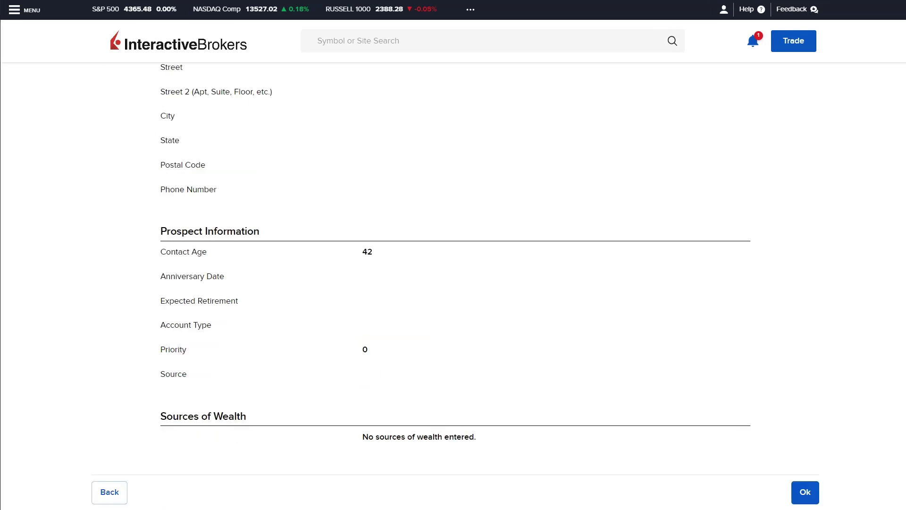
{"action": "left_click", "coordinate": [806, 494]}
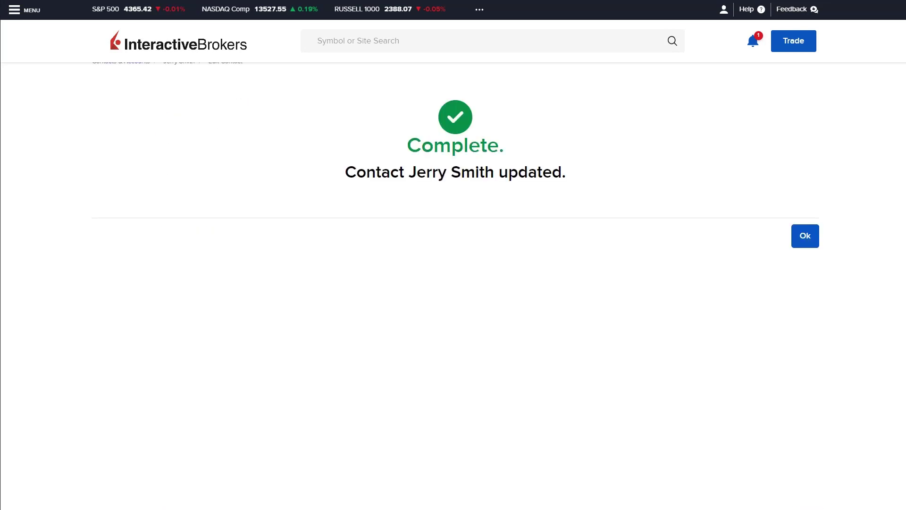
{"action": "left_click", "coordinate": [805, 235]}
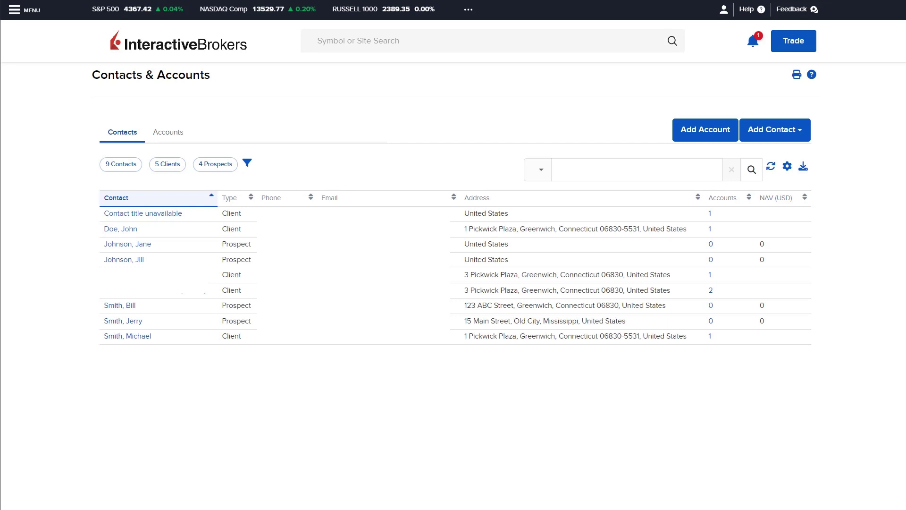
{"action": "left_click", "coordinate": [805, 170]}
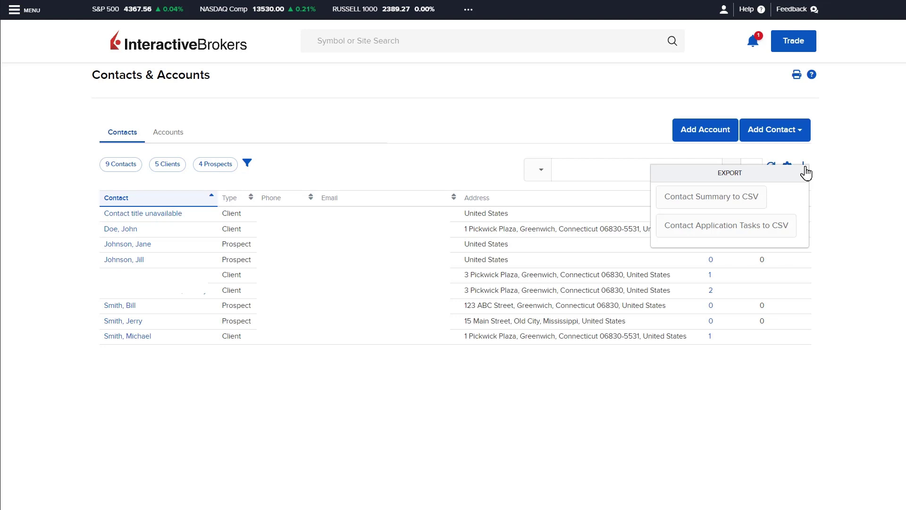